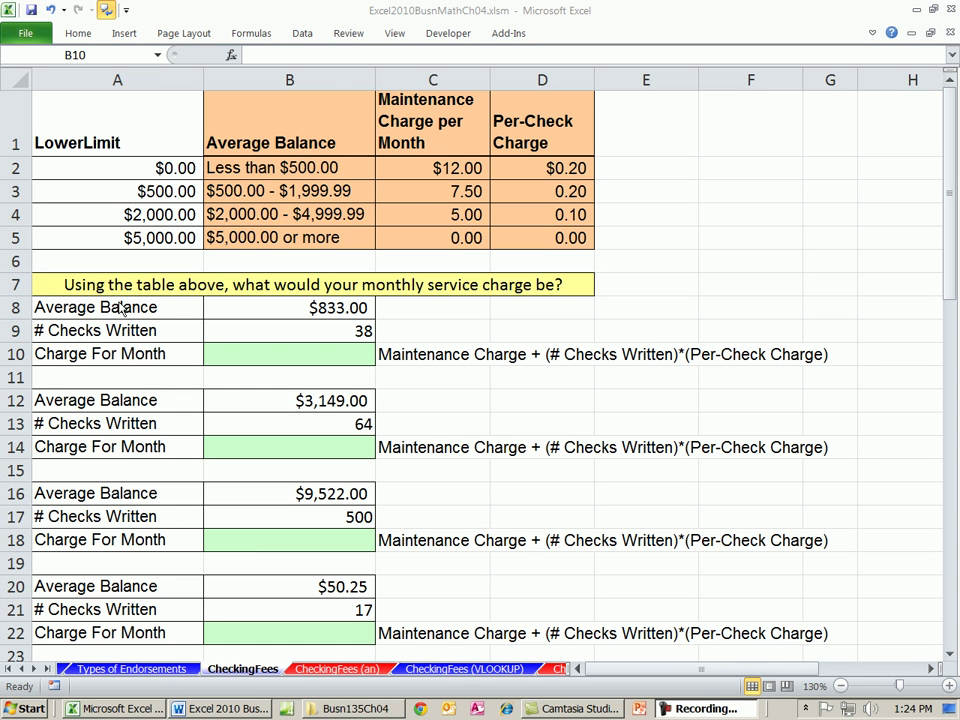
Step: Examine the fee table in B1:D5, the sample accounts' average balances and the charges for balances of $5,000.00 or more
left_click(376, 19)
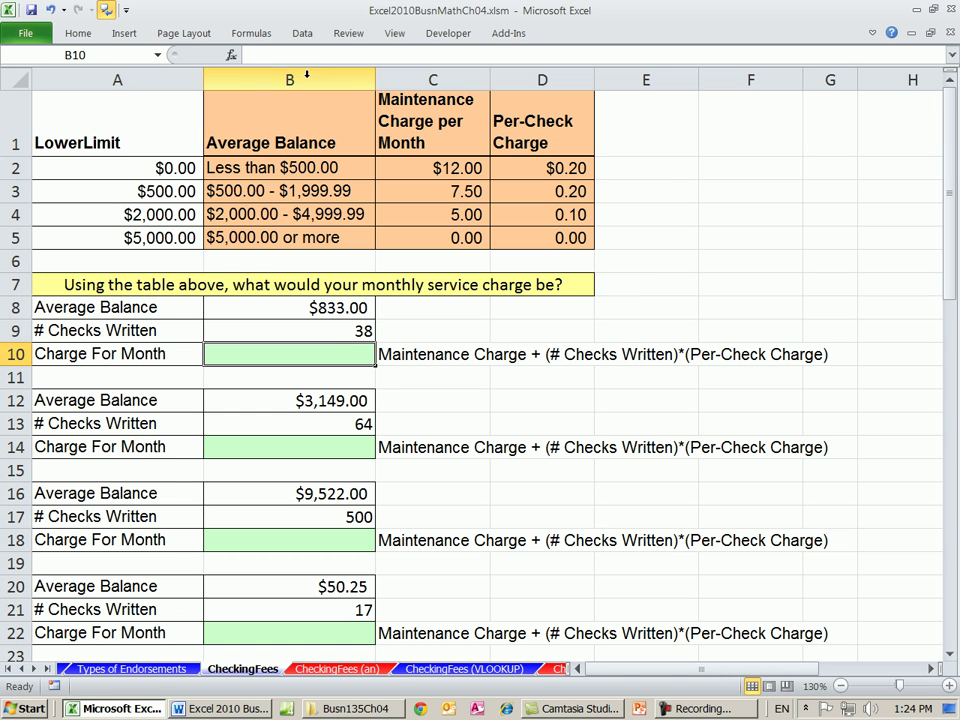
left_click_drag(300, 150, 532, 236)
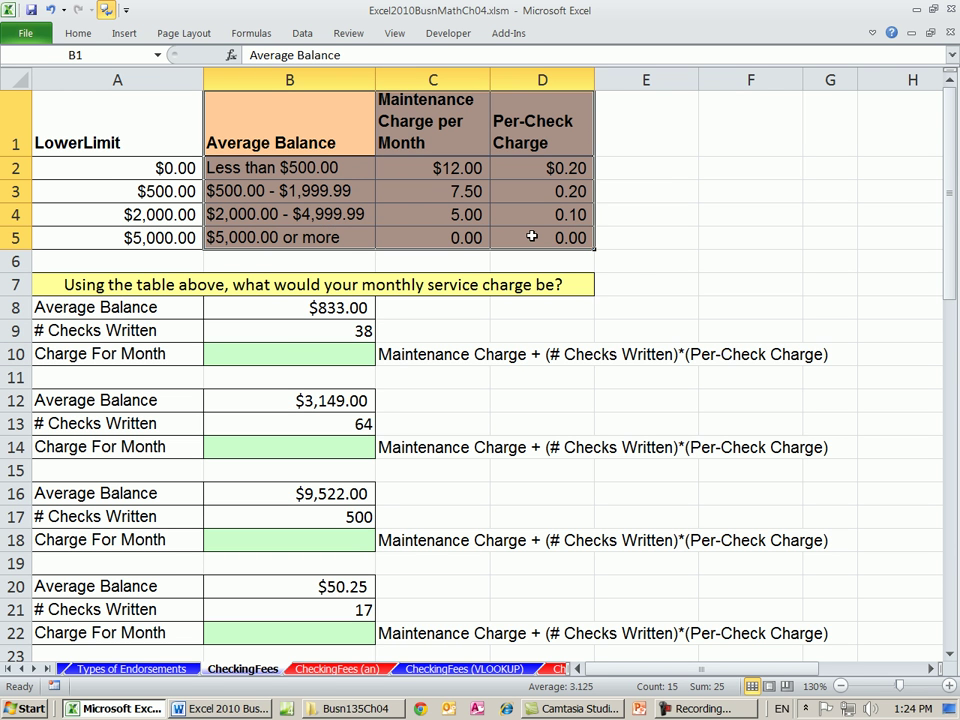
left_click(321, 133)
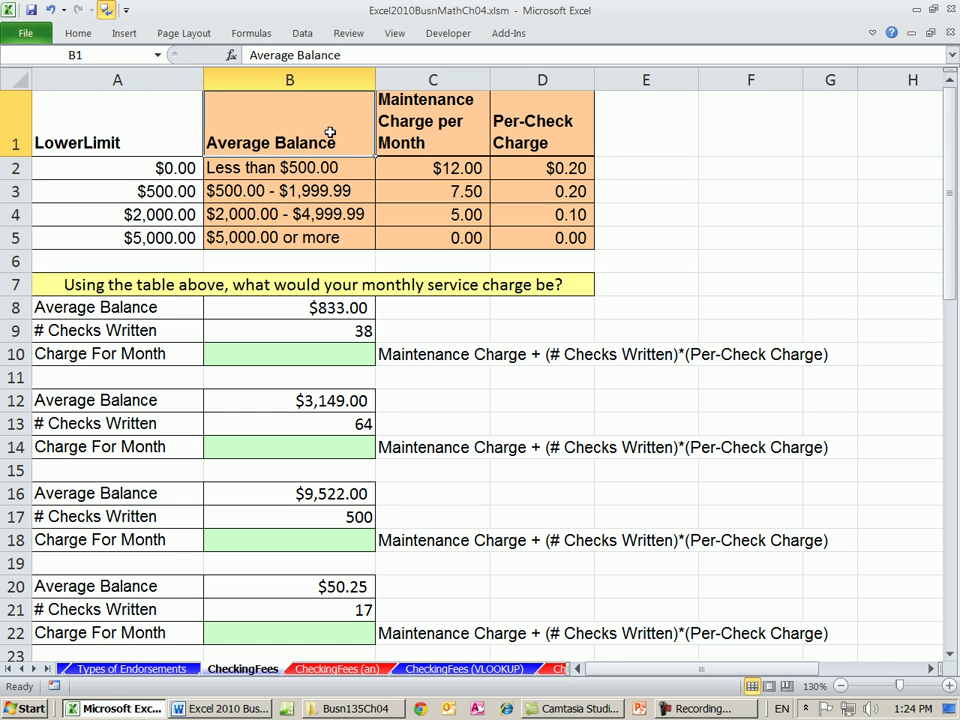
left_click(326, 308)
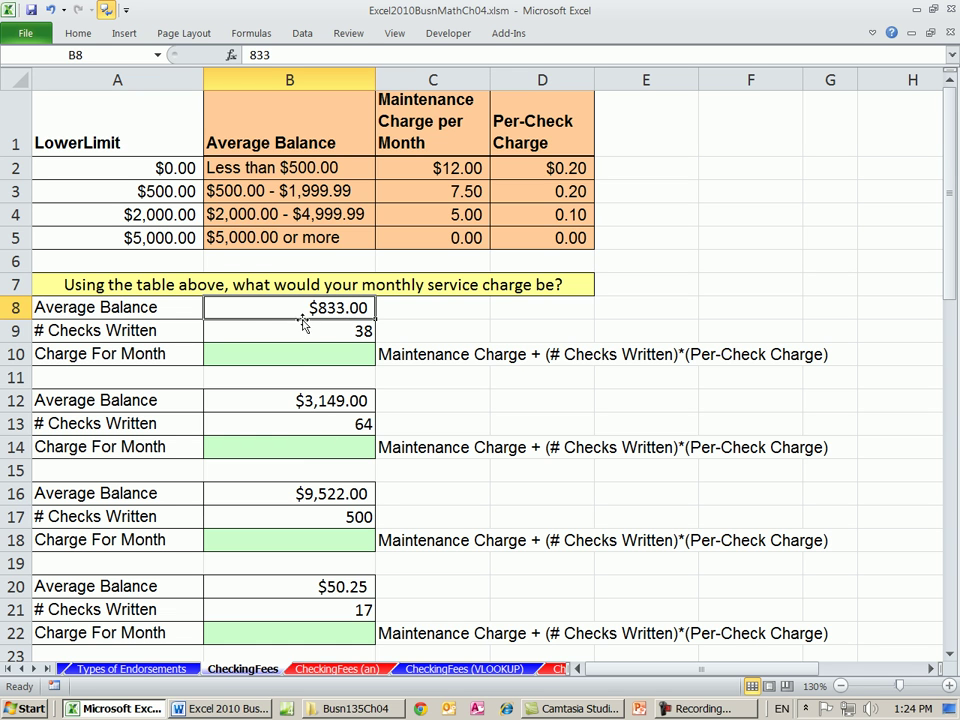
left_click(294, 403)
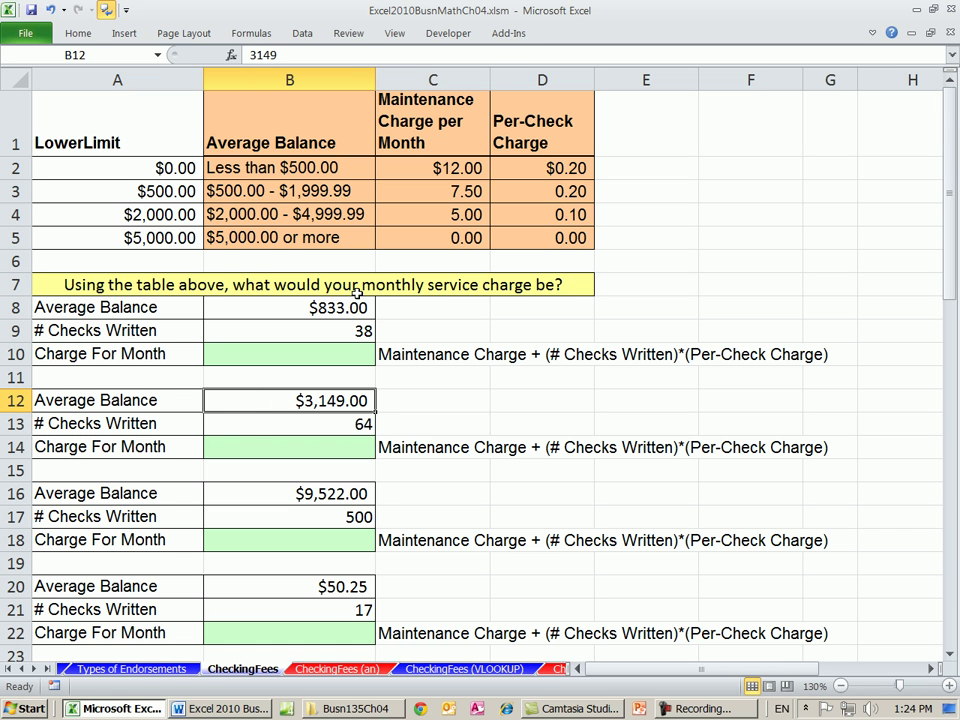
left_click(350, 487)
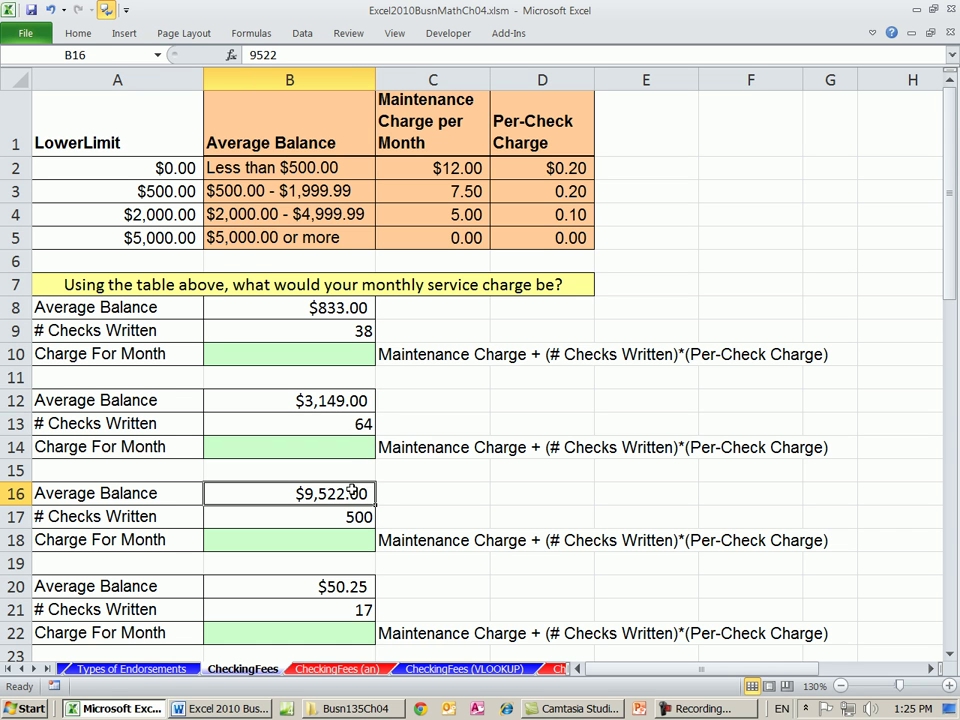
left_click(294, 239)
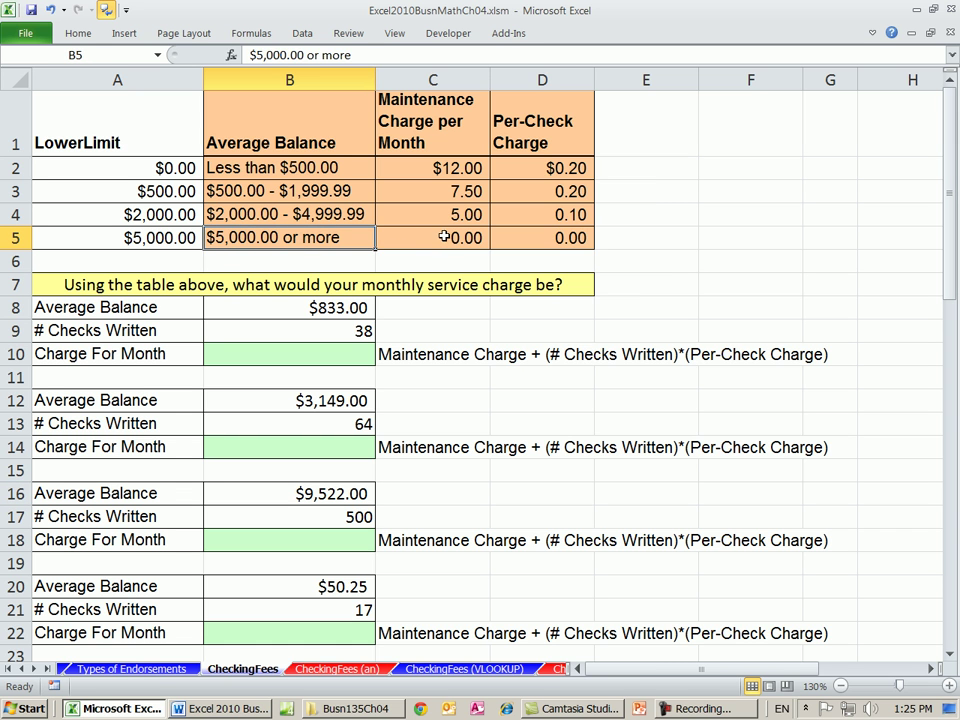
left_click_drag(445, 238, 519, 242)
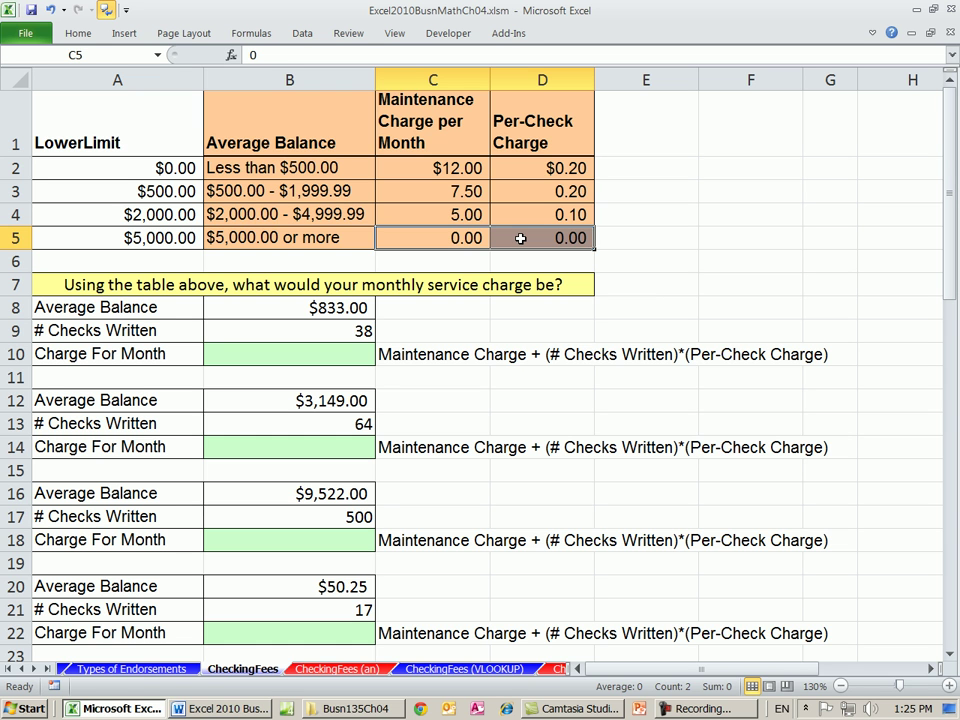
Step: Review the maintenance and per-check charges of each average balance tier, from less than $500.00 up to $5,000.00 or more
left_click(299, 172)
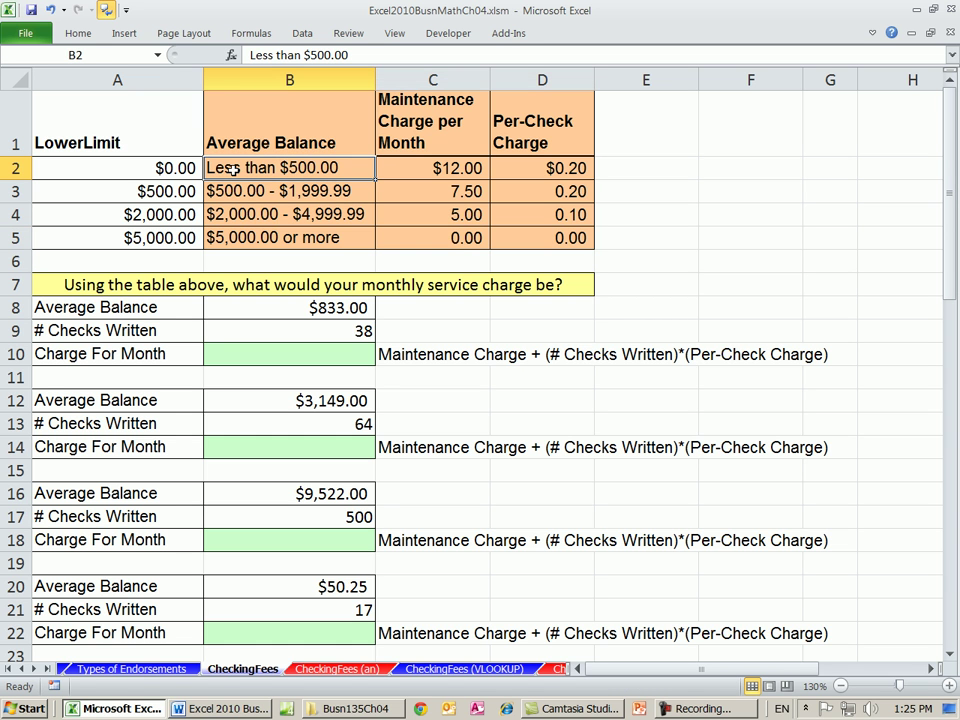
left_click(437, 168)
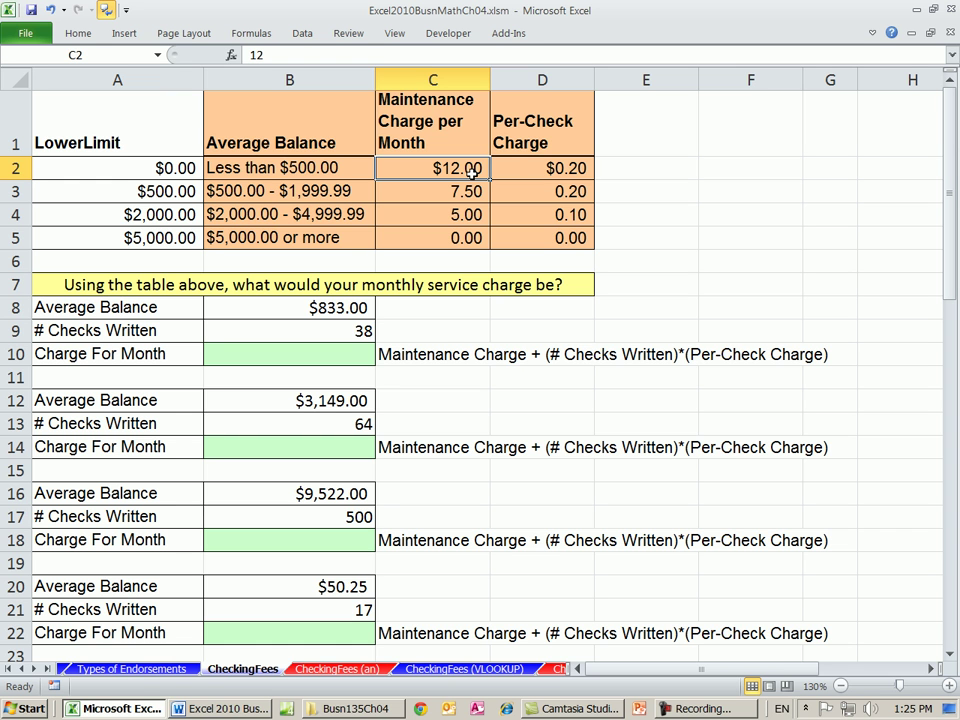
left_click(548, 167)
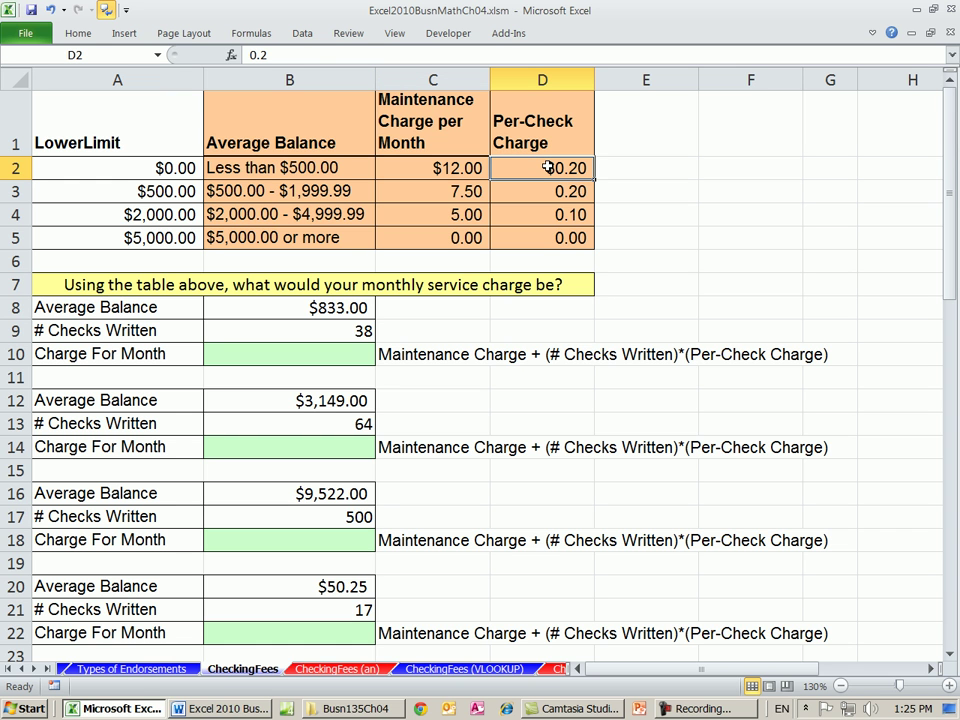
left_click(225, 188)
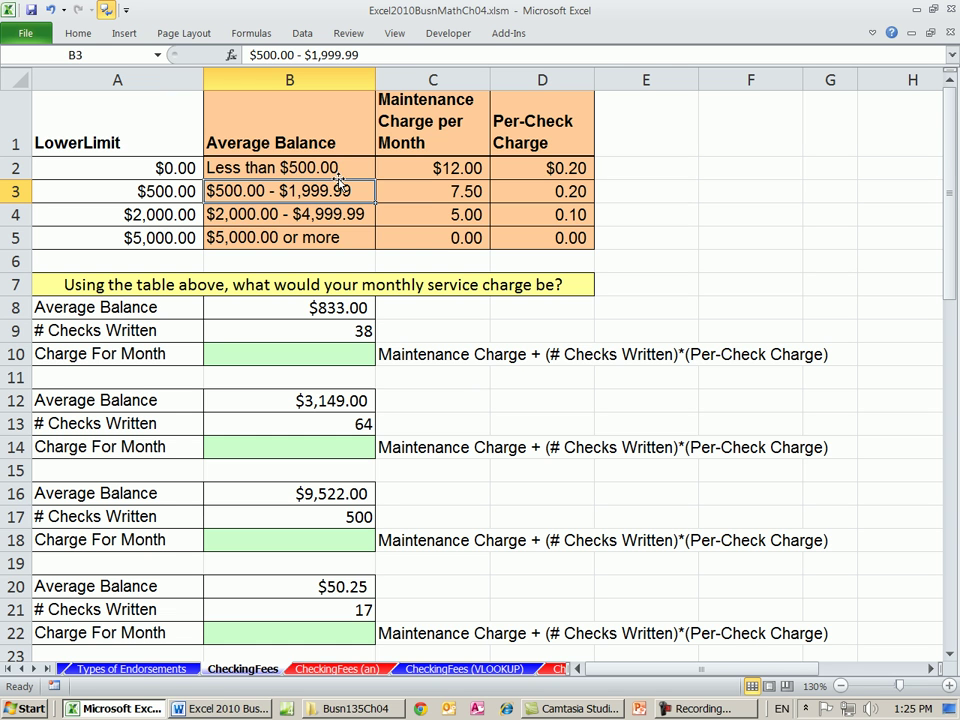
left_click(428, 192)
left_click(552, 194)
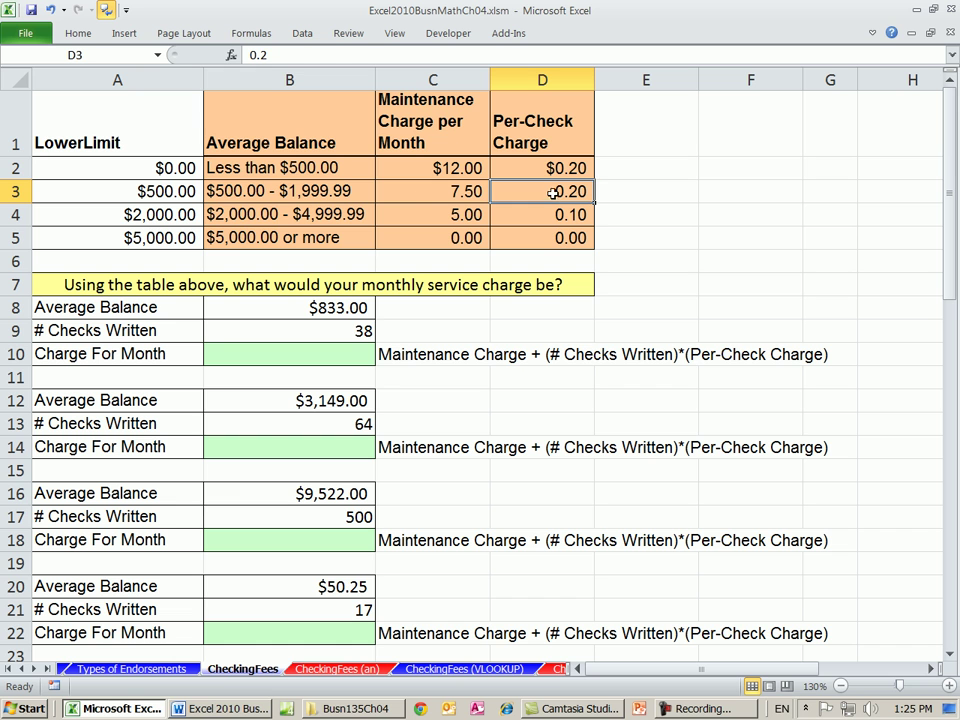
left_click(245, 191)
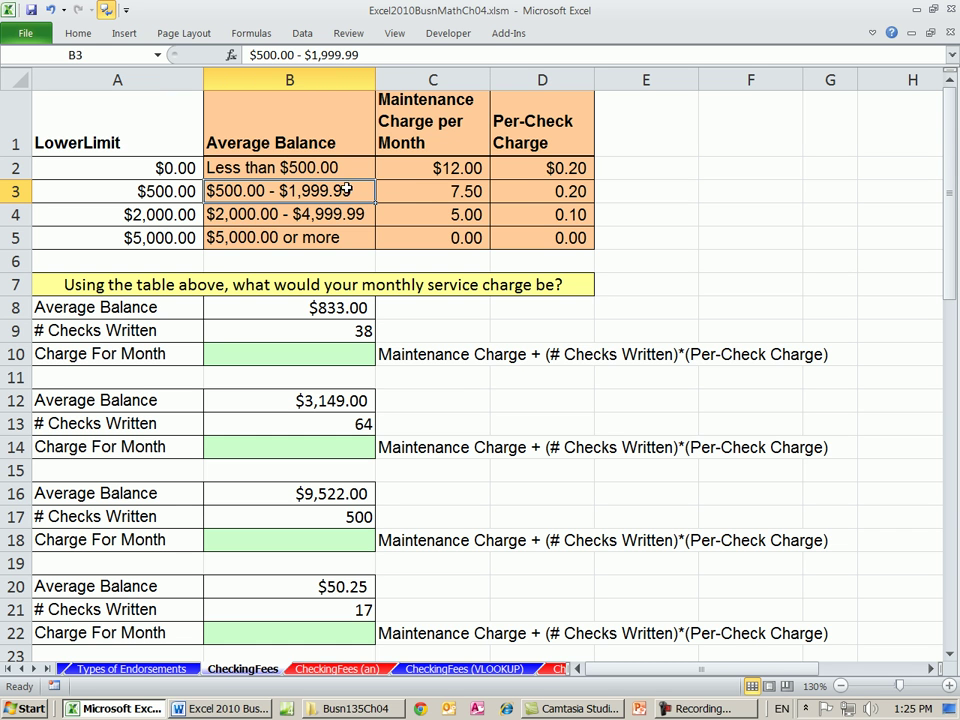
left_click_drag(381, 188, 542, 189)
left_click(213, 190)
left_click_drag(439, 186, 510, 188)
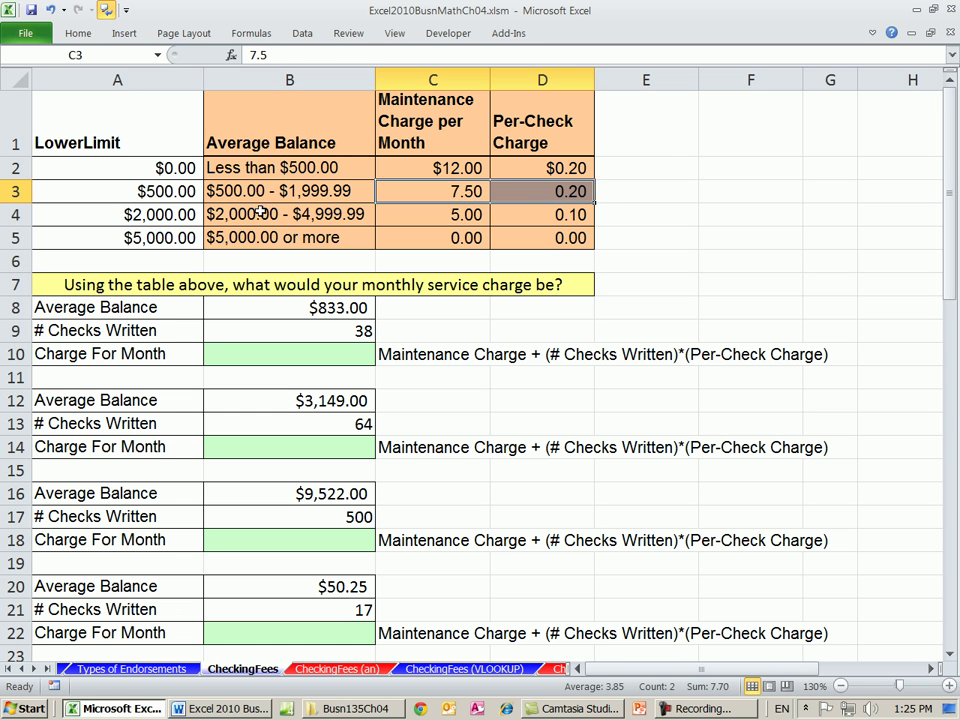
left_click(249, 213)
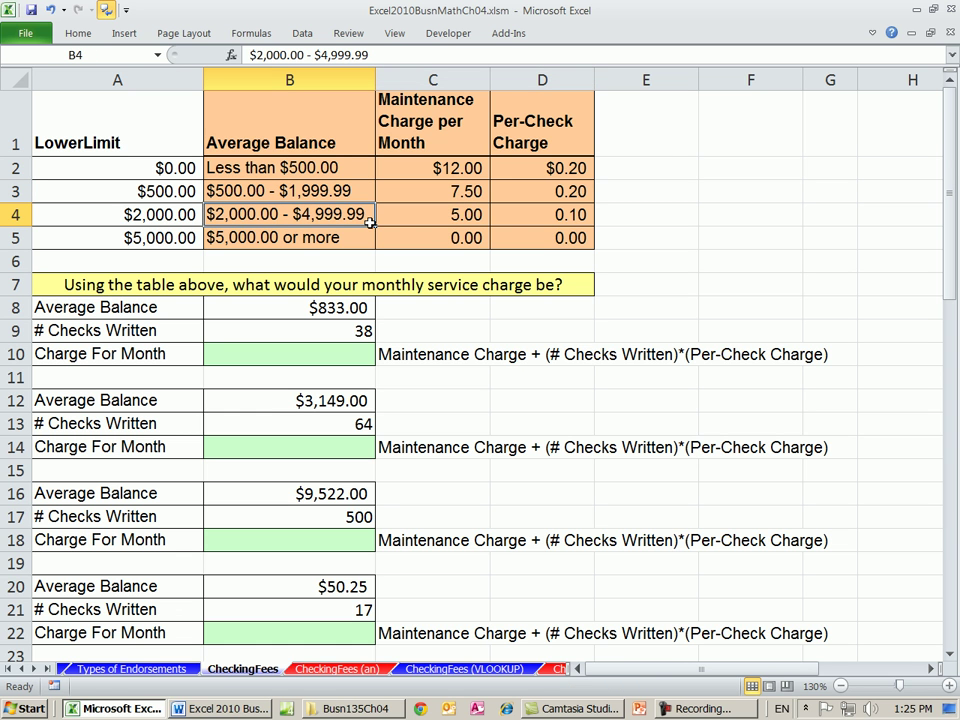
left_click(300, 238)
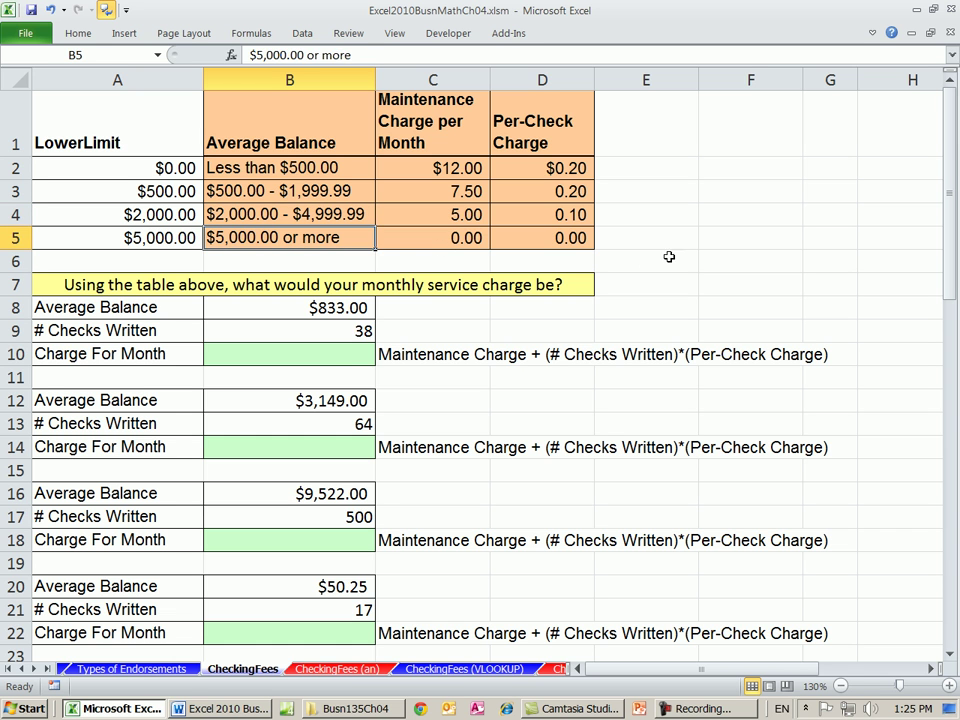
Step: Calculate the first account's monthly charge in B10 with the formula =C3+B9*D3, using the $500.00 - $1,999.99 tier
left_click(338, 350)
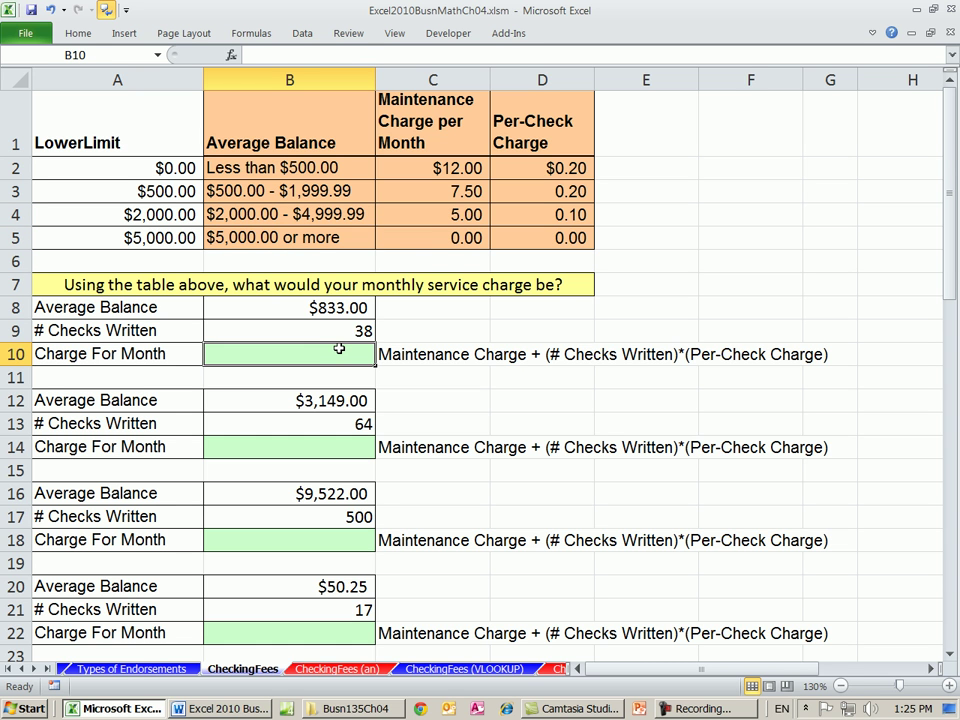
left_click(344, 310)
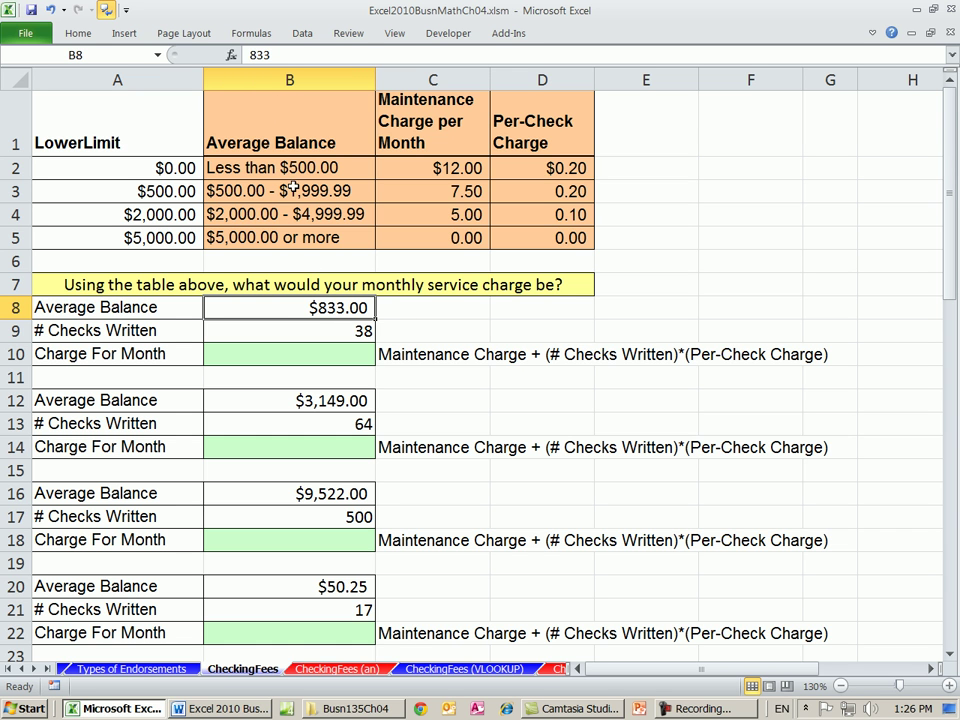
left_click(450, 192)
left_click(535, 192)
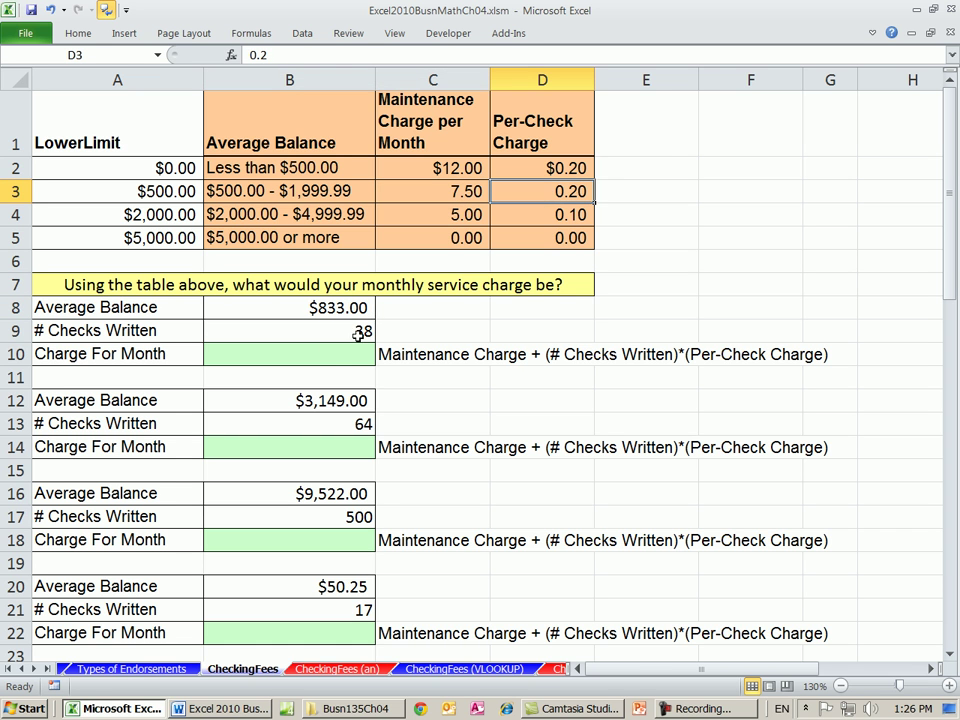
left_click(332, 351)
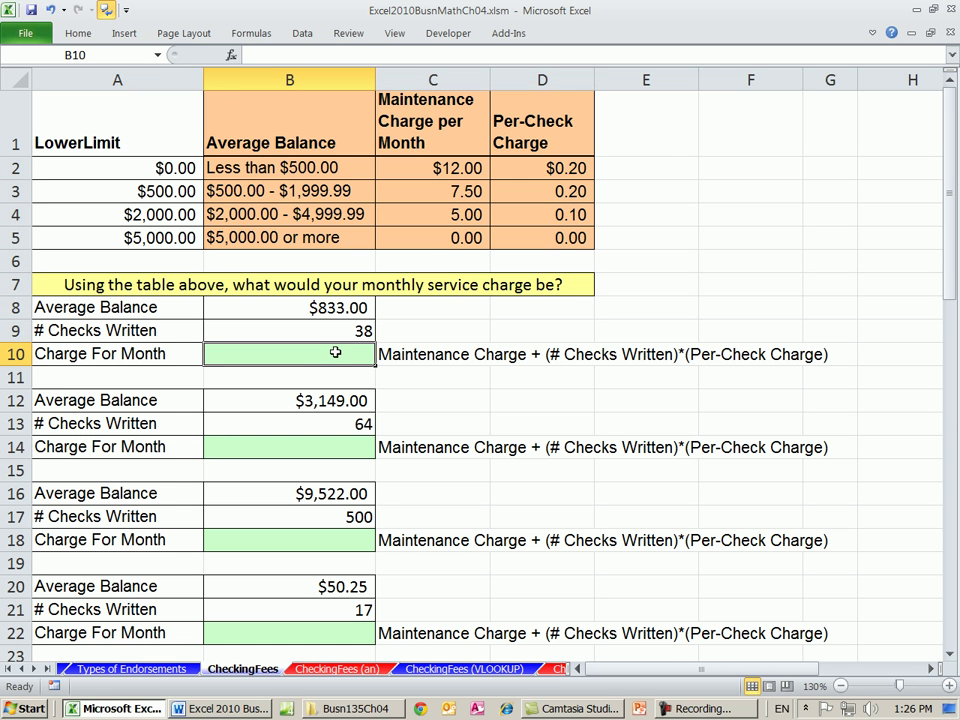
type("=")
left_click(424, 192)
type("+")
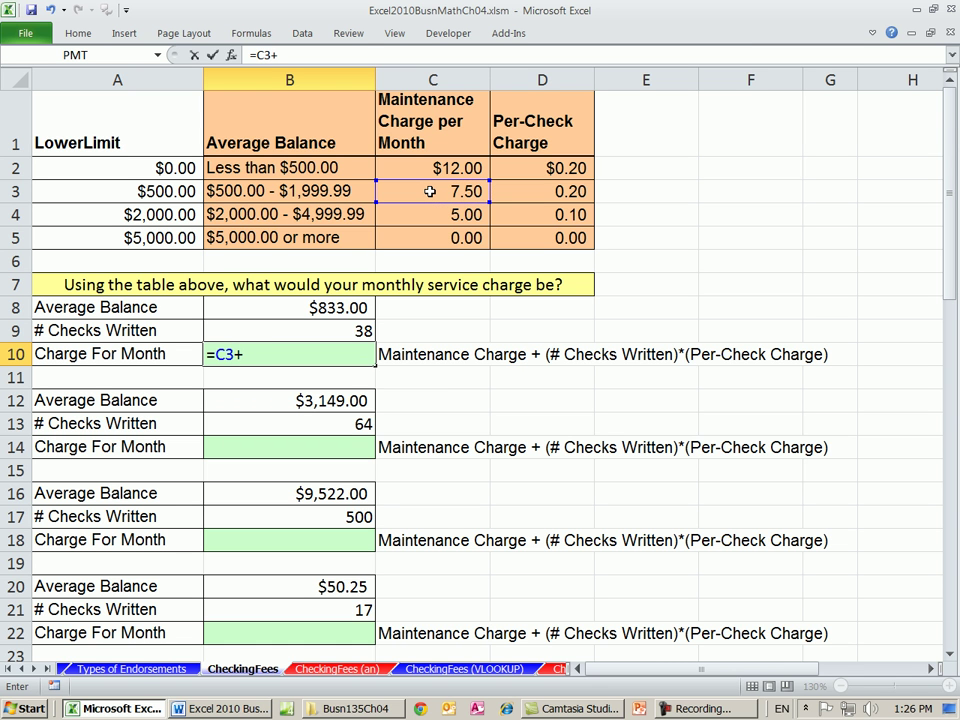
left_click(362, 330)
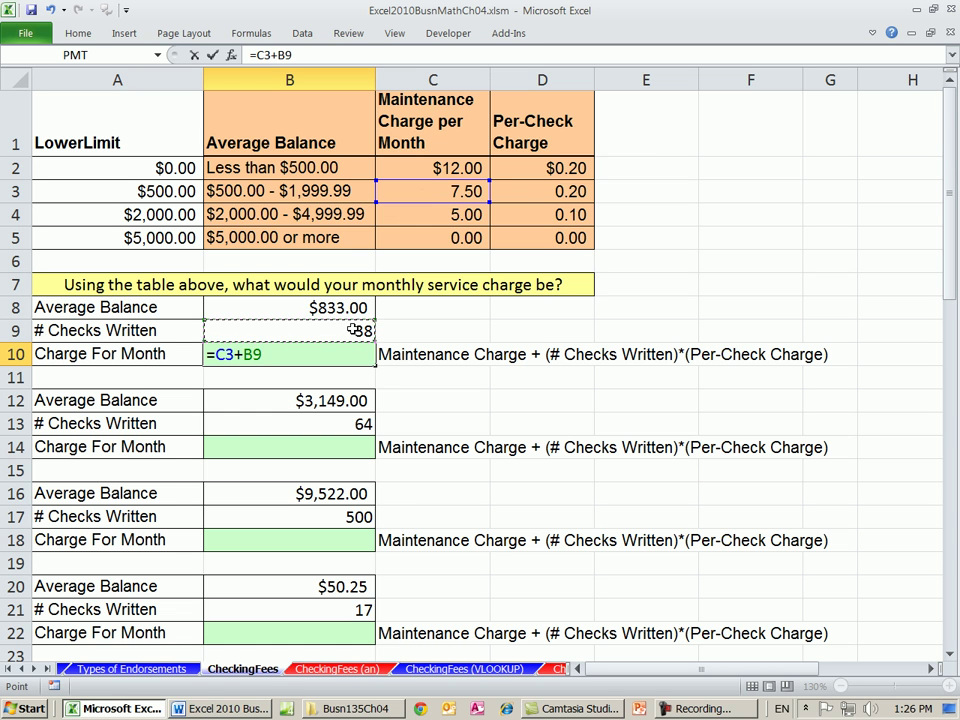
type("*")
left_click(524, 190)
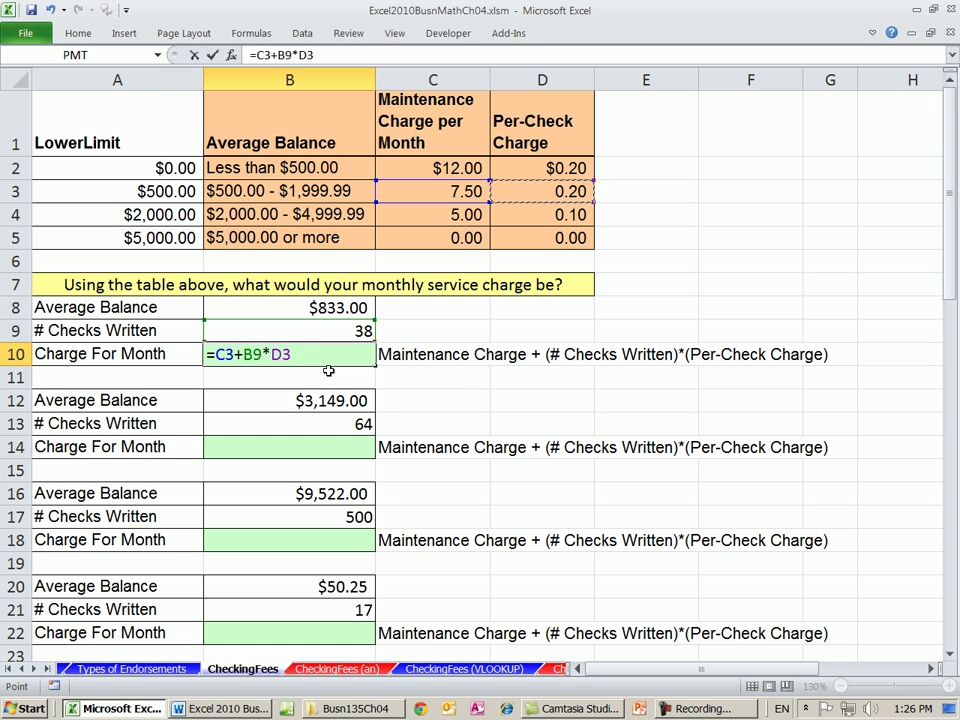
left_click_drag(243, 354, 287, 352)
left_click(229, 355)
key("Return")
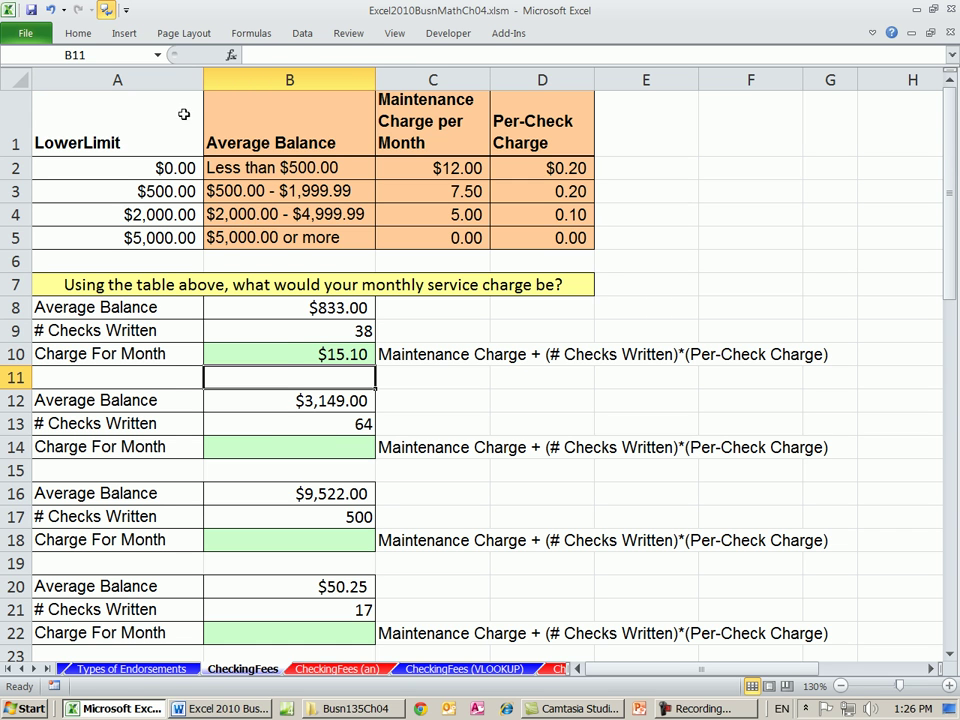
Step: Turn off Speak Cells on Enter and calculate the second account's monthly charge in B14 with the formula =C4+B13*D4
left_click(282, 350)
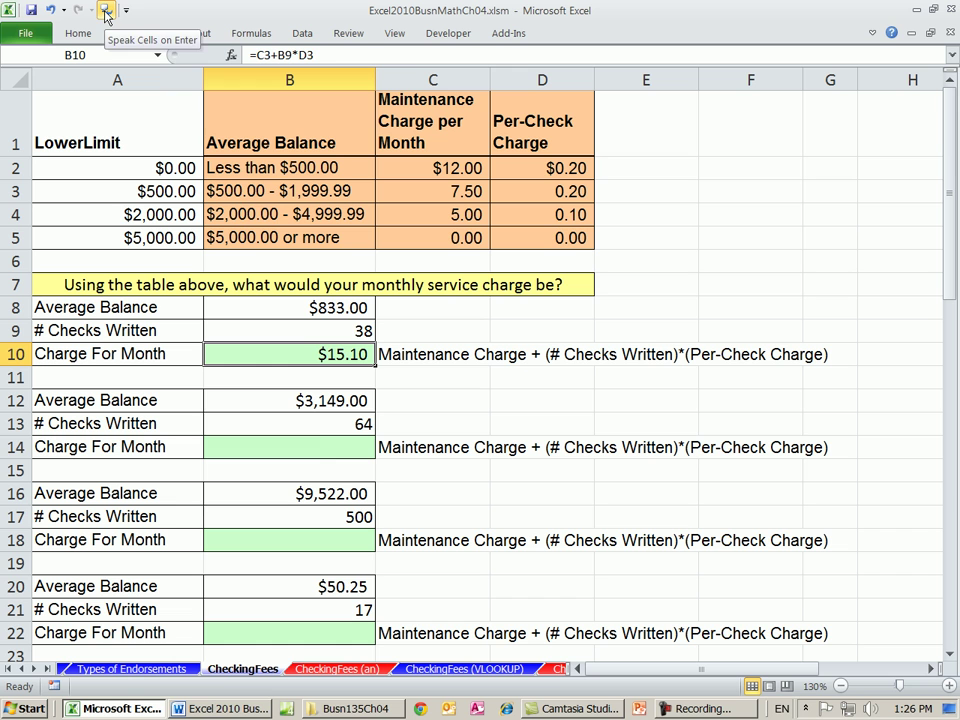
left_click(322, 446)
left_click(317, 401)
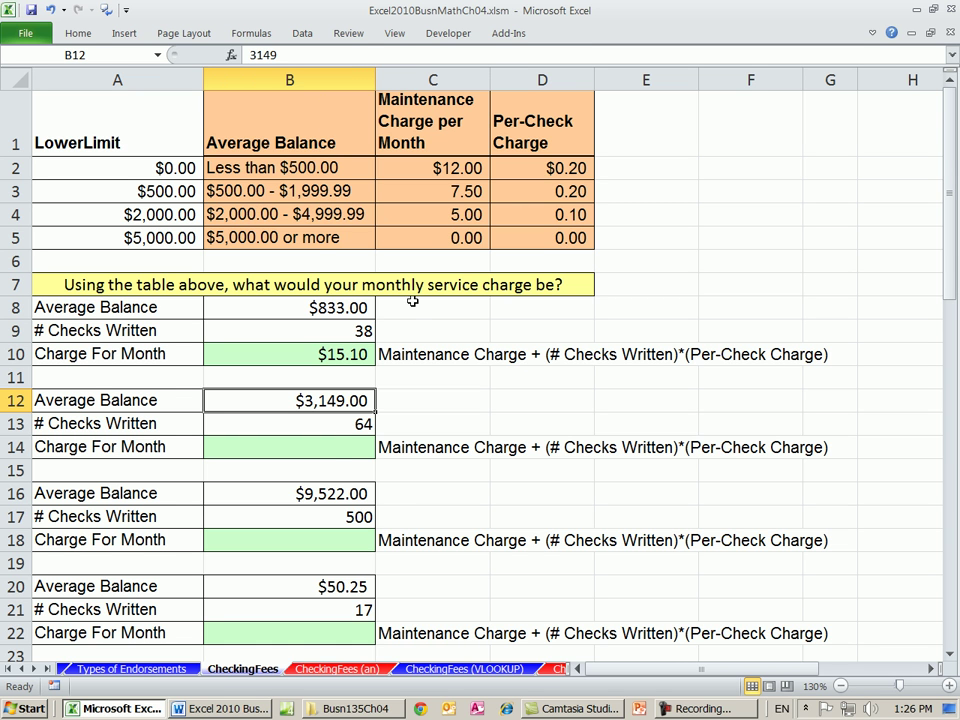
left_click(335, 451)
type("=")
left_click(440, 211)
type("+")
left_click(355, 425)
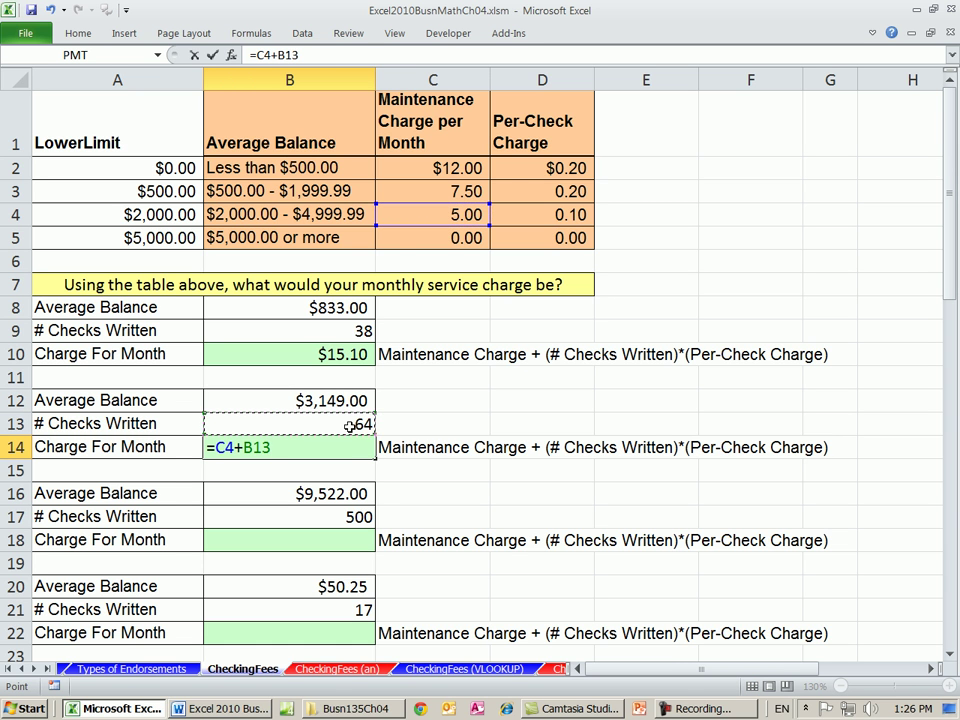
type("*")
left_click(521, 216)
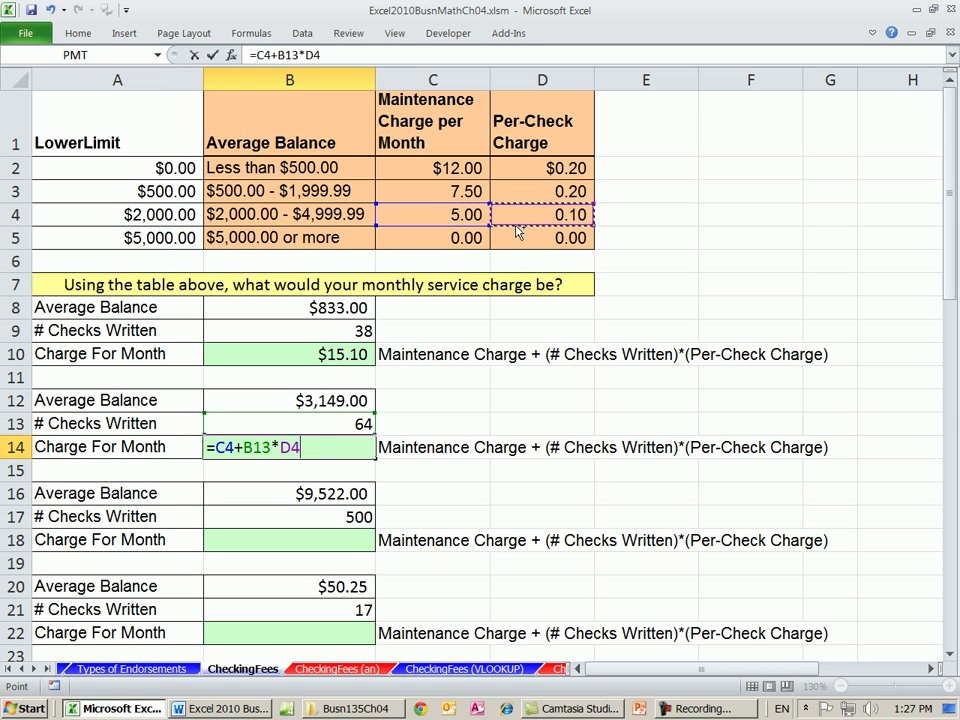
key("ctrl+Return")
Step: Enter a $0.00 charge for the month in B18 for the third account, which falls in the $5,000.00 or more tier
left_click(300, 540)
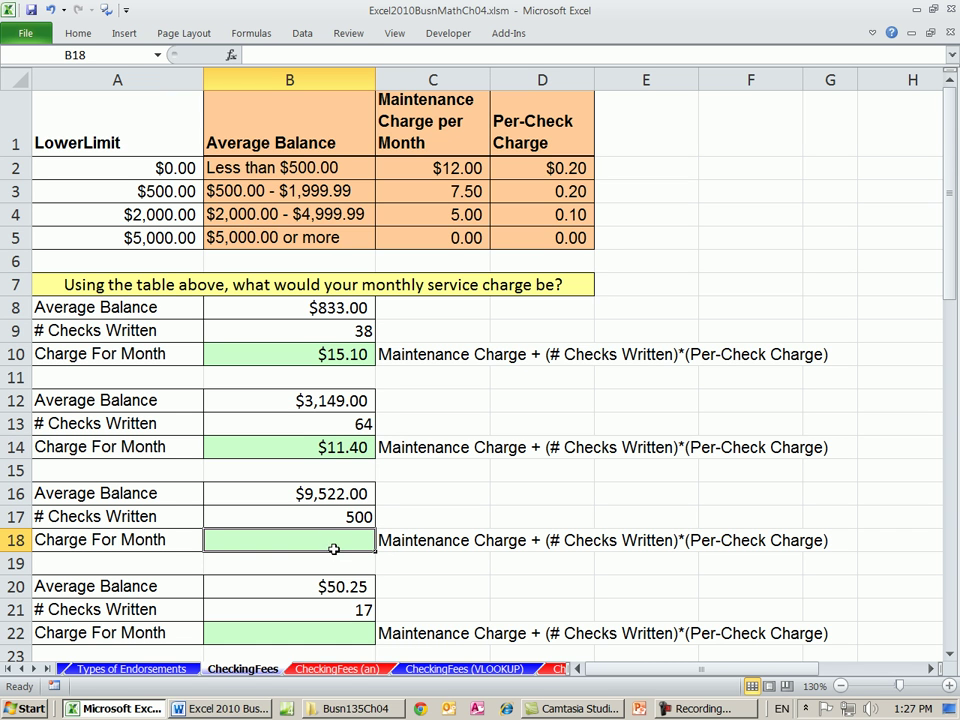
key("ctrl+v")
key("Return")
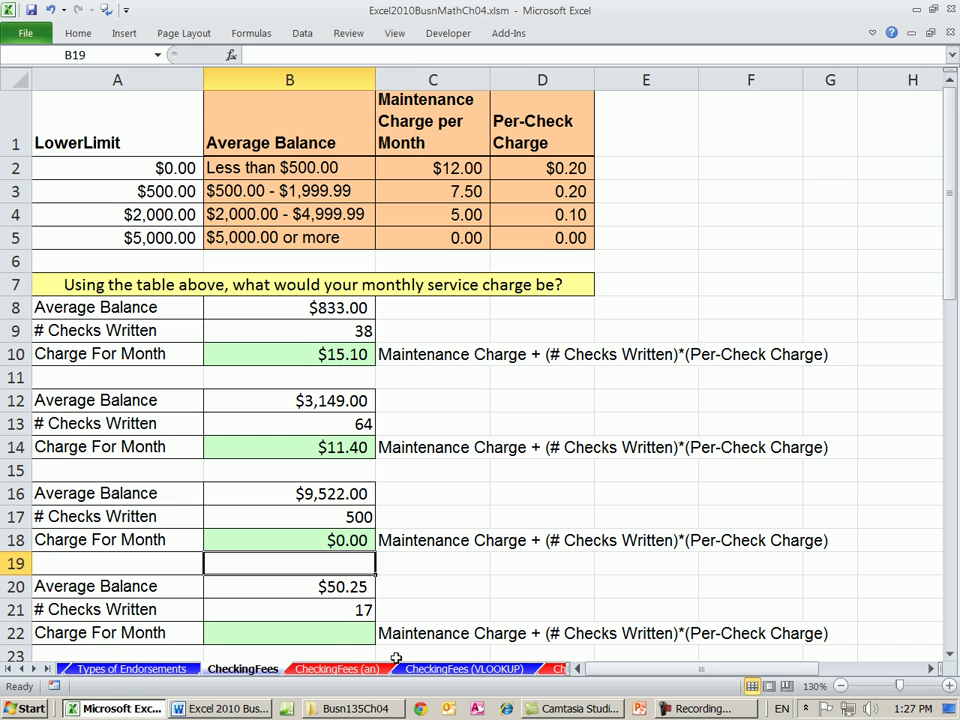
Step: Calculate the fourth account's monthly charge in B22 with the formula =C2+B21*D2, using the less than $500.00 tier
left_click(328, 628)
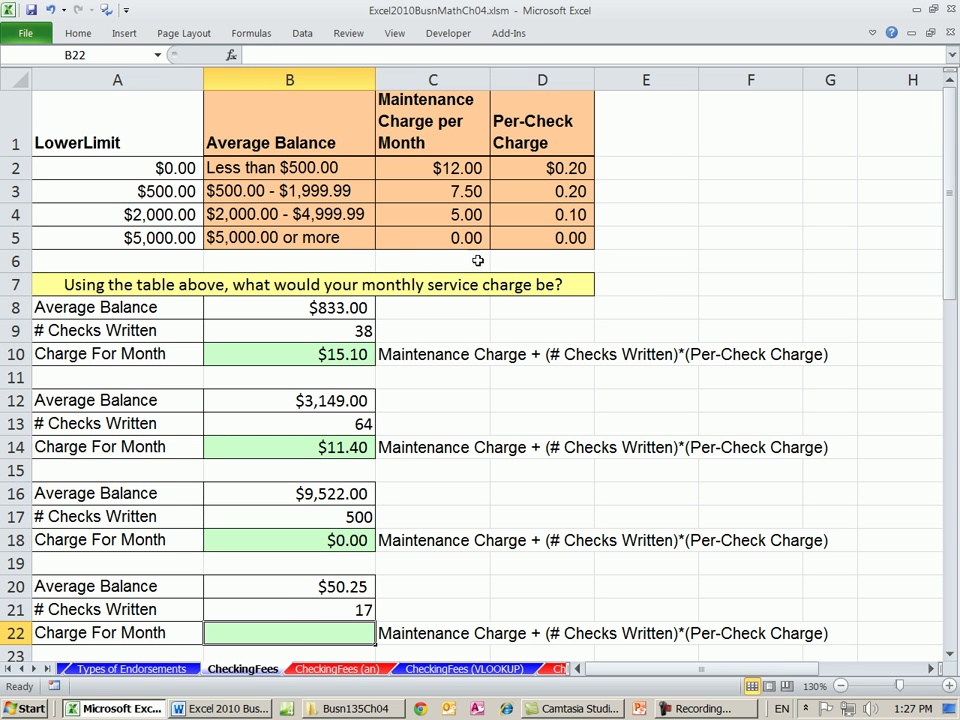
type("=")
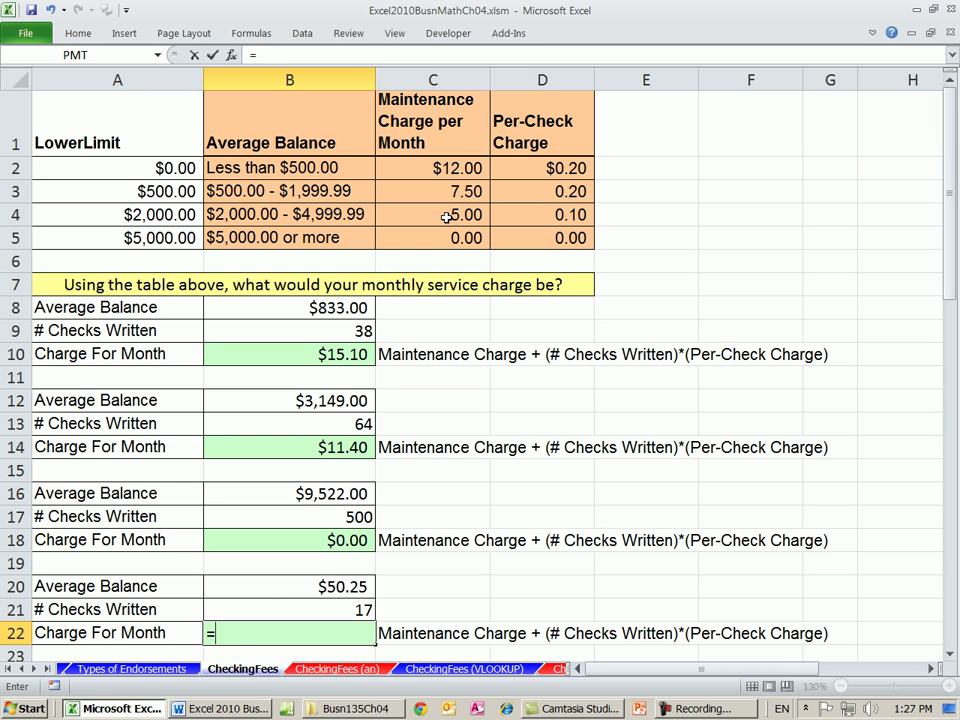
left_click(443, 172)
type("+")
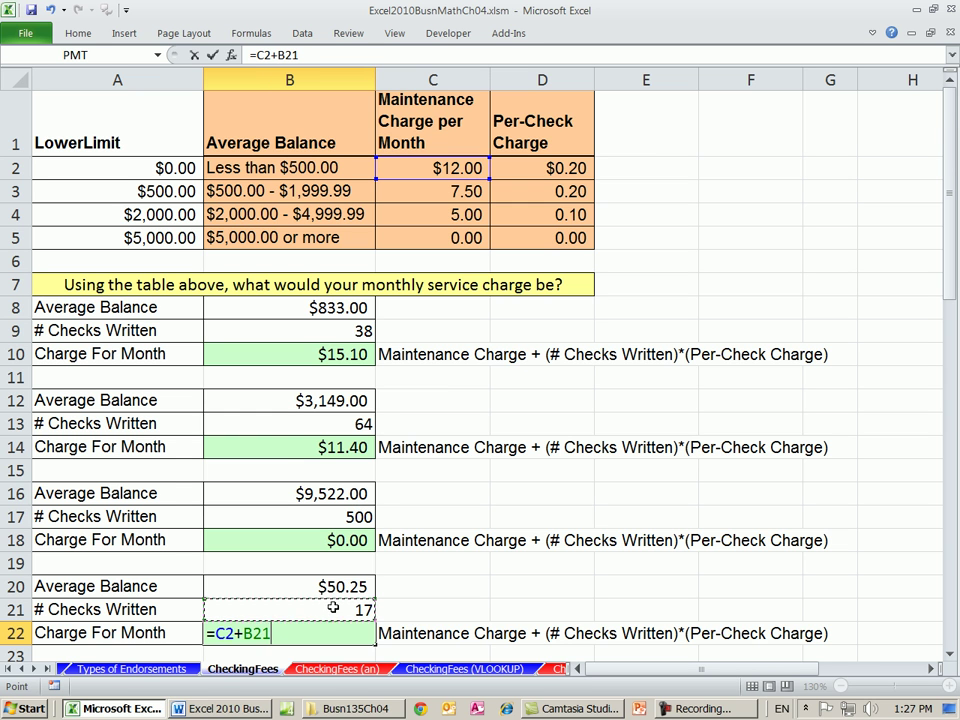
type("*")
left_click(536, 174)
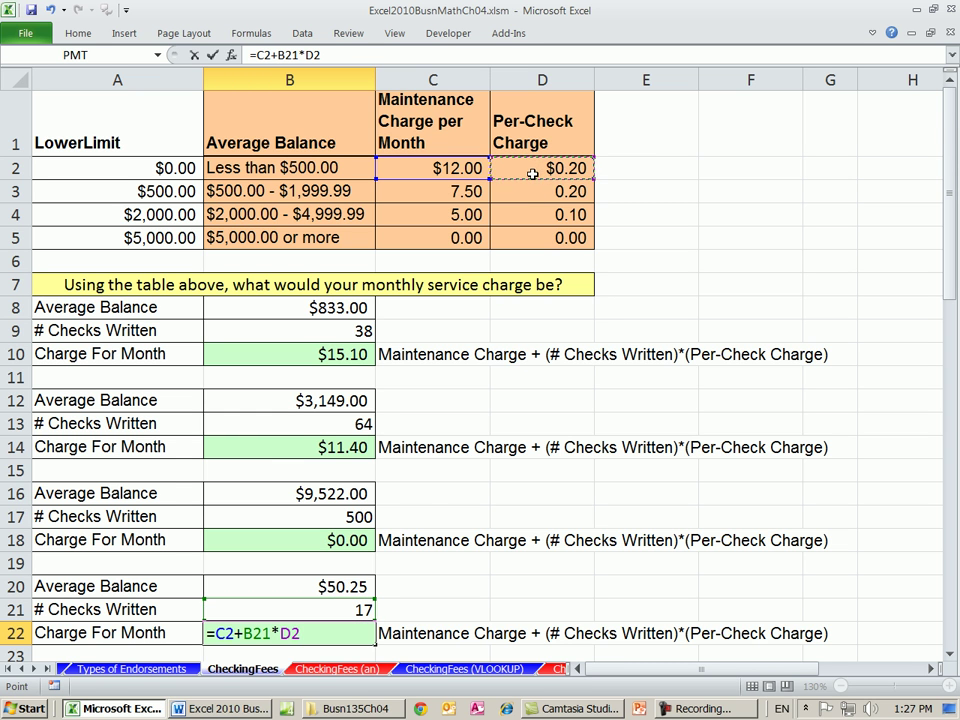
key("ctrl+Return")
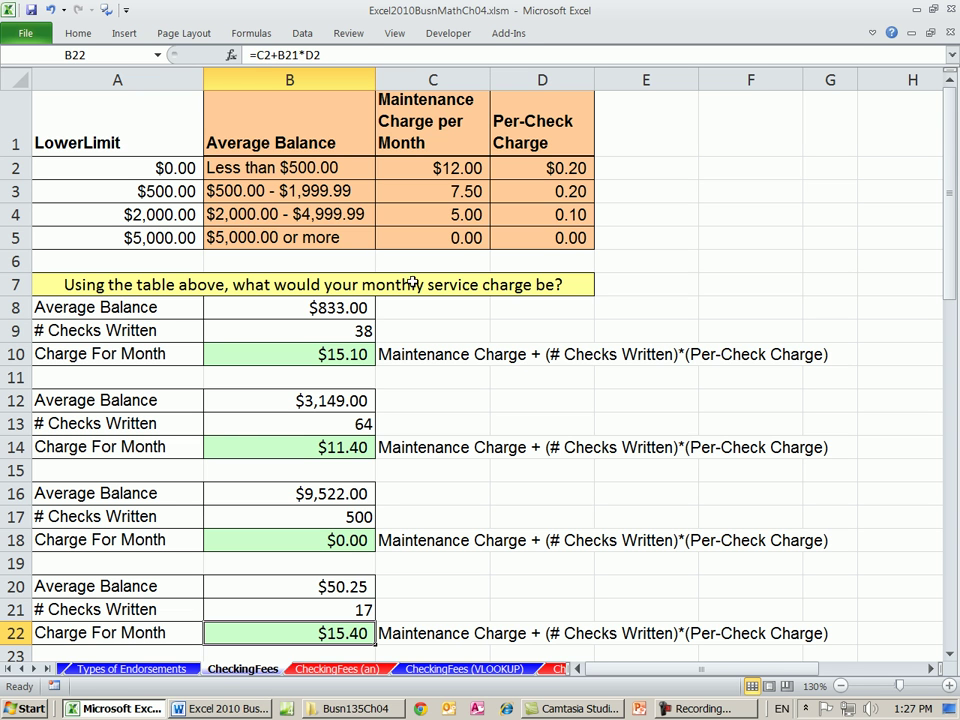